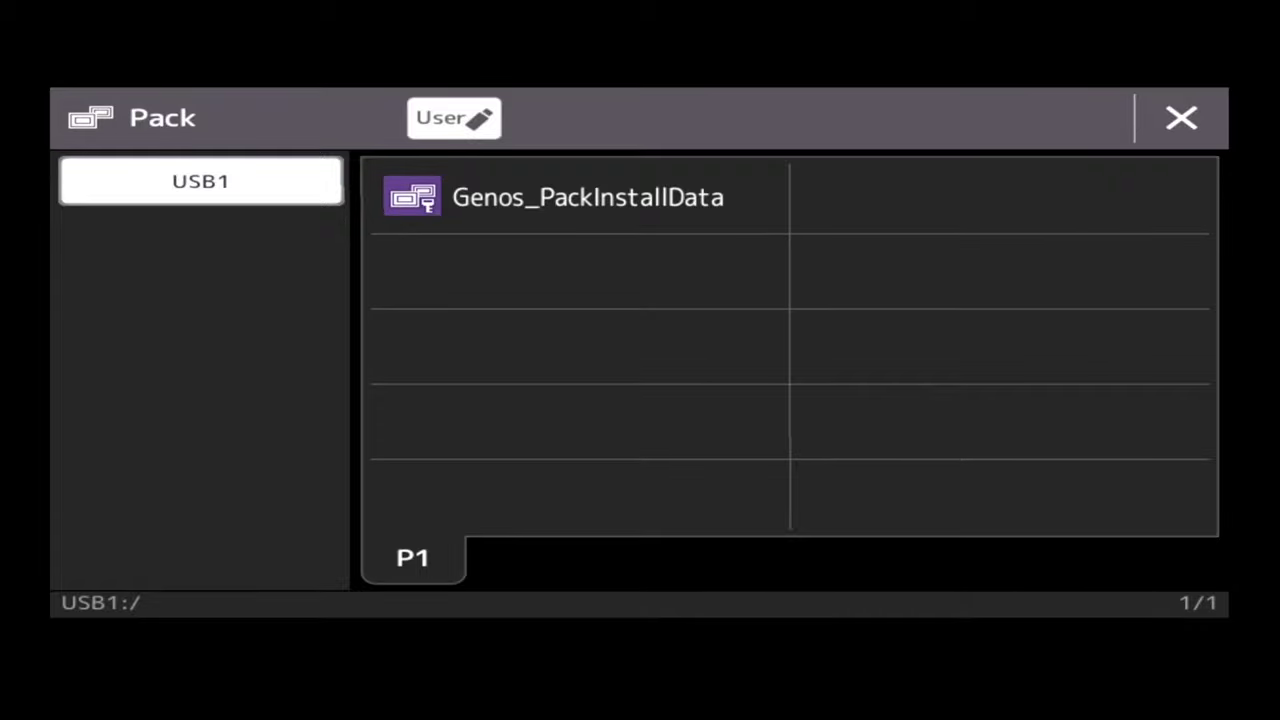
Begin installing Genos_PackInstallData and confirm, bringing up the Expansion Contents delete warning
click(588, 197)
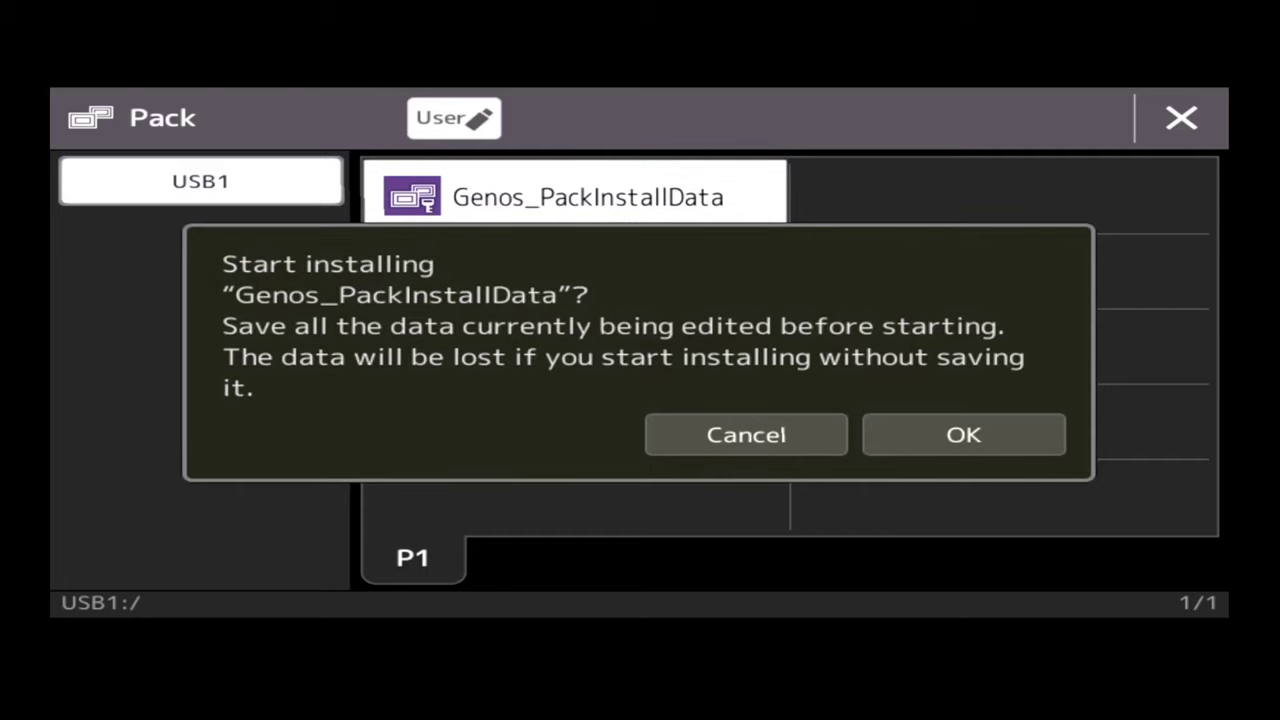
click(963, 434)
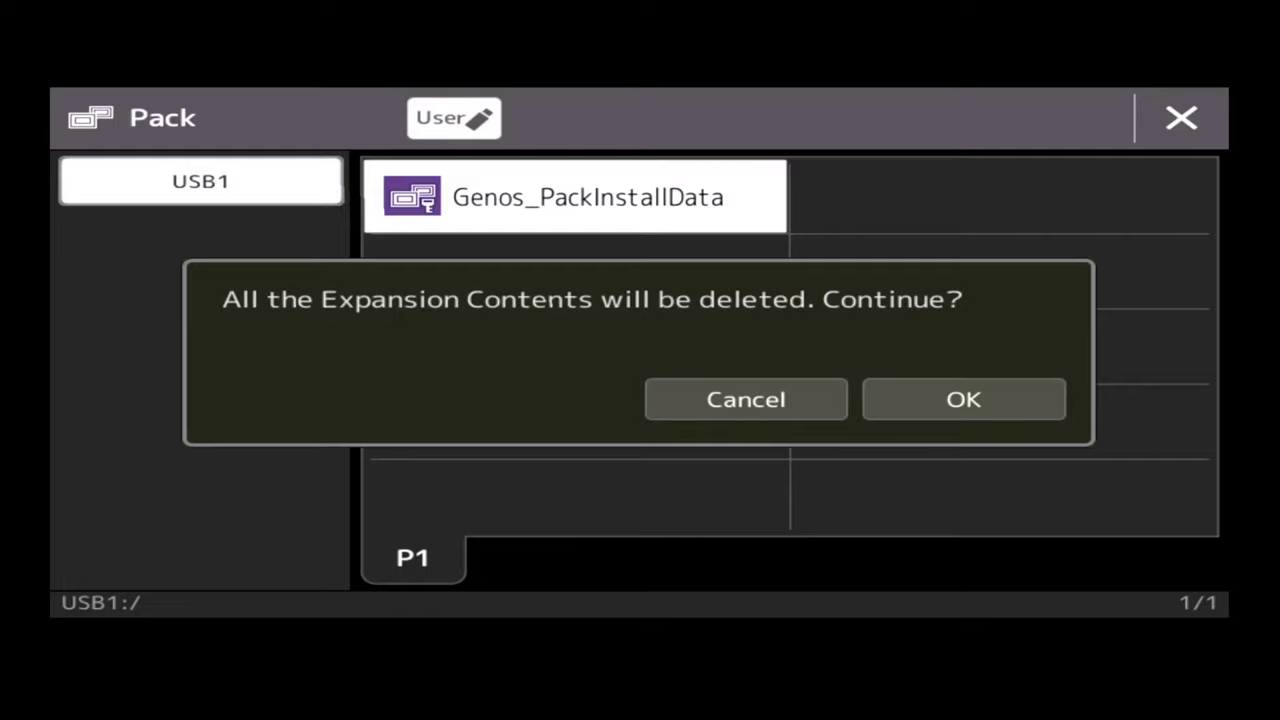
Accept deleting the existing Expansion Contents and confirm installing Genos_PackInstallData with a restart afterwards
click(963, 399)
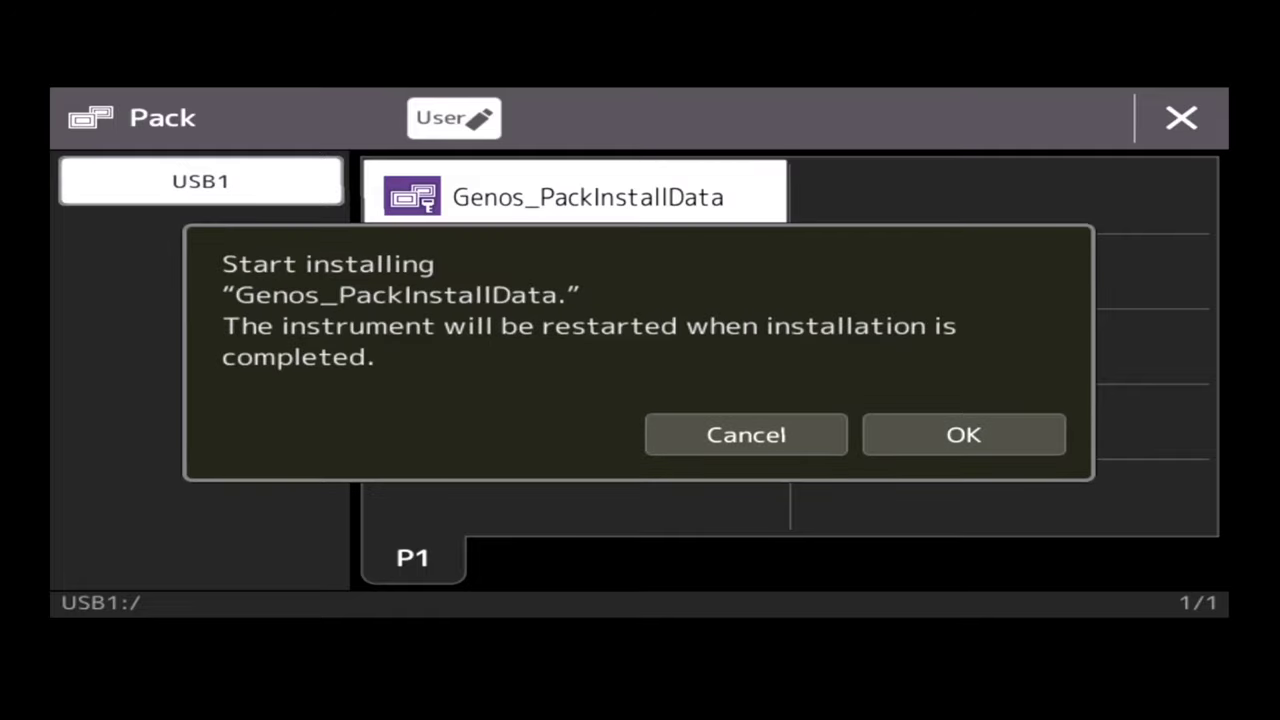
click(963, 434)
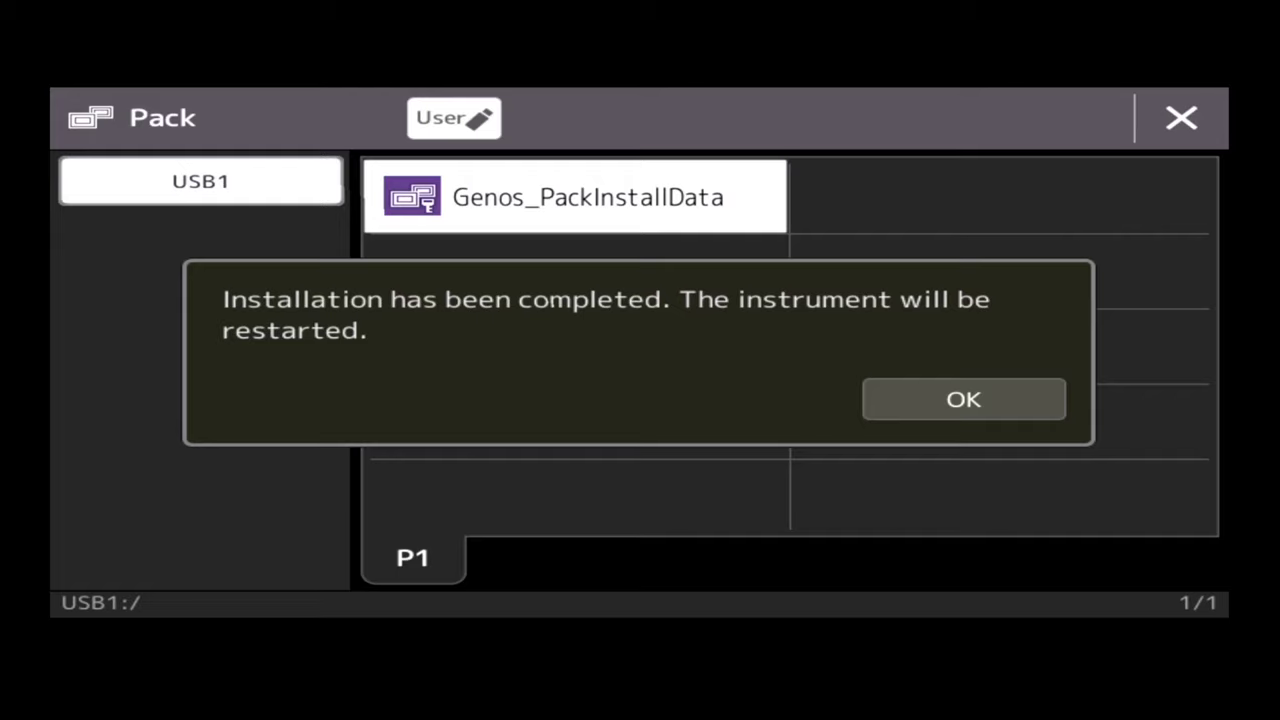
Acknowledge 'Installation has been completed' so the Genos restarts
click(963, 399)
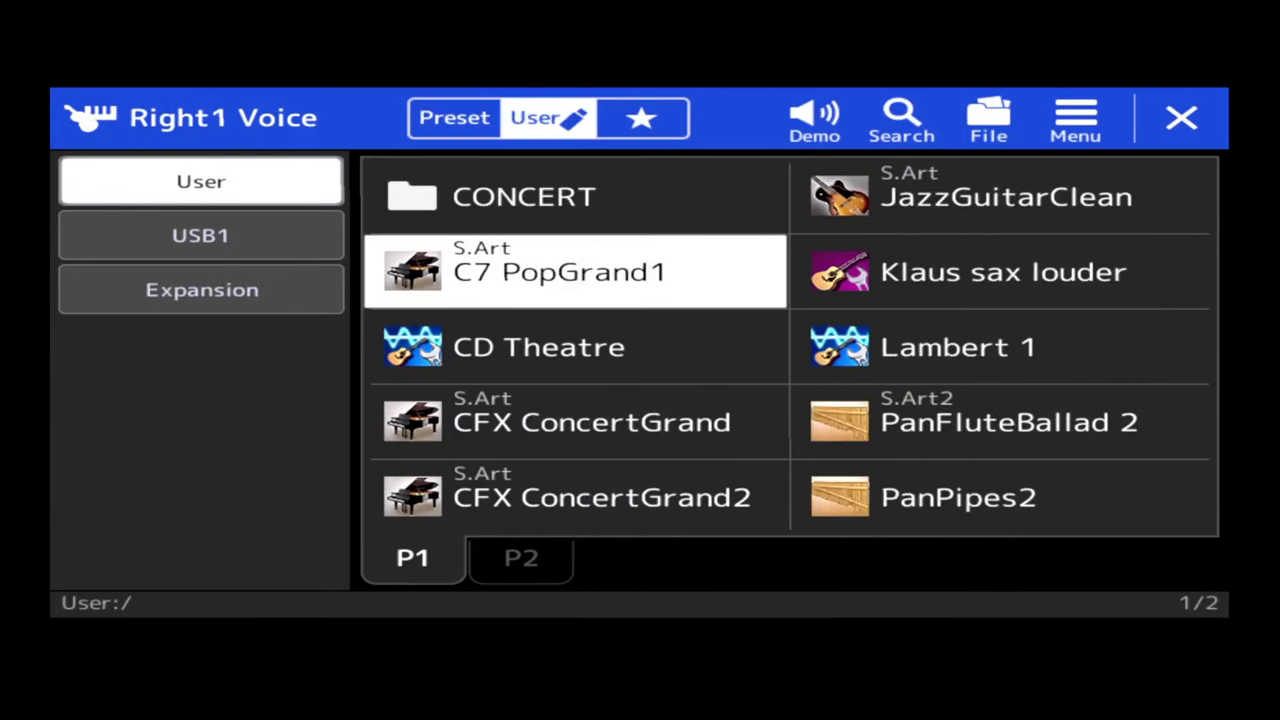
Open GenosV2.0 SuperiorPack on Expansion page P2 and select MellowTrombone for Right1
click(201, 289)
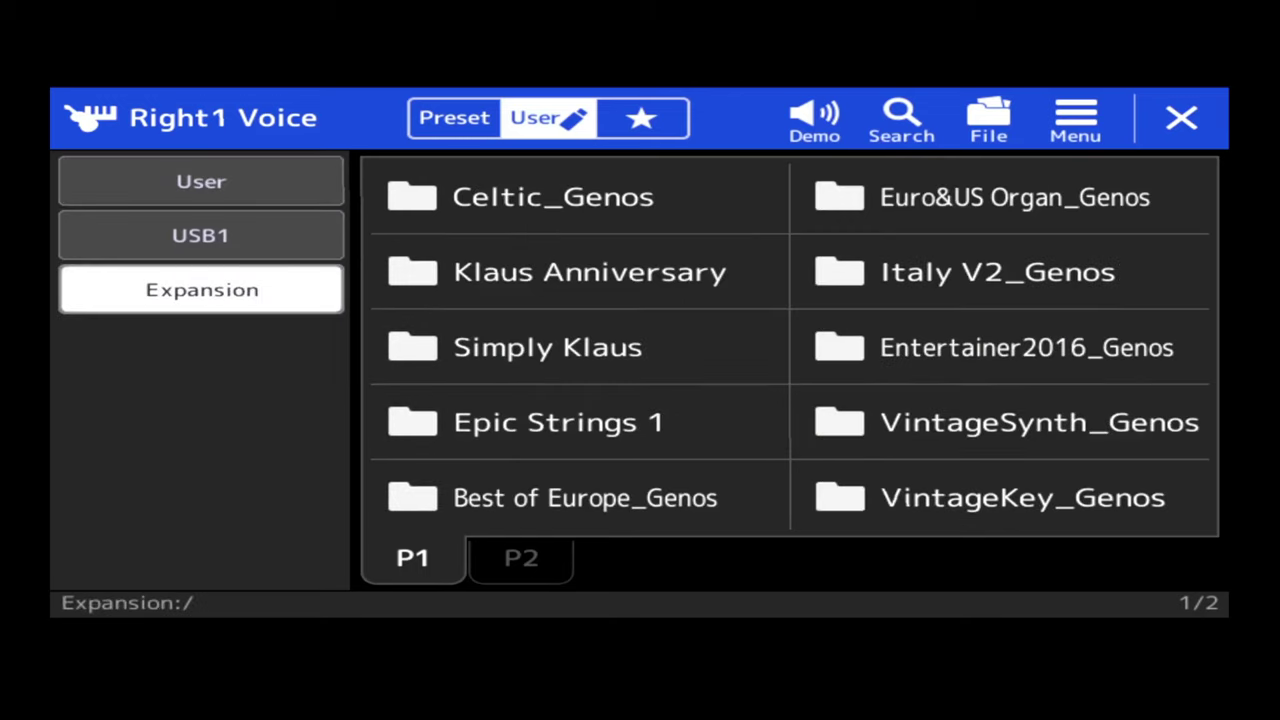
click(521, 558)
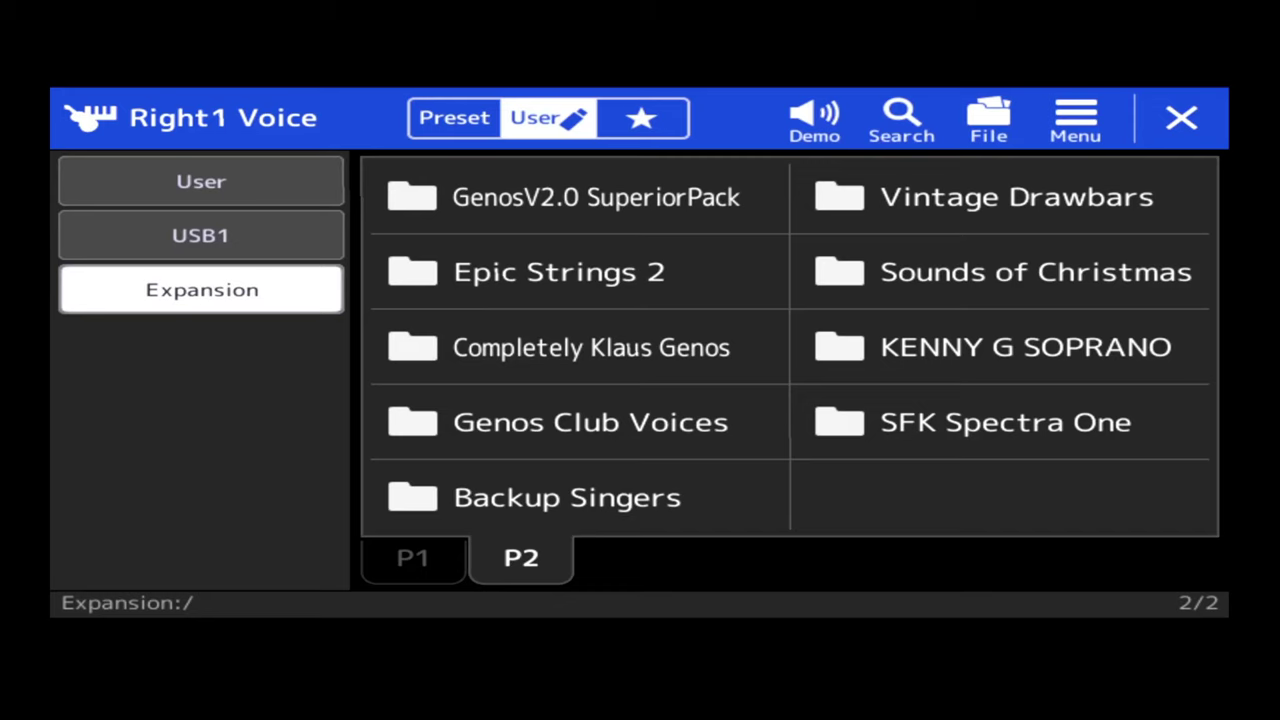
click(595, 197)
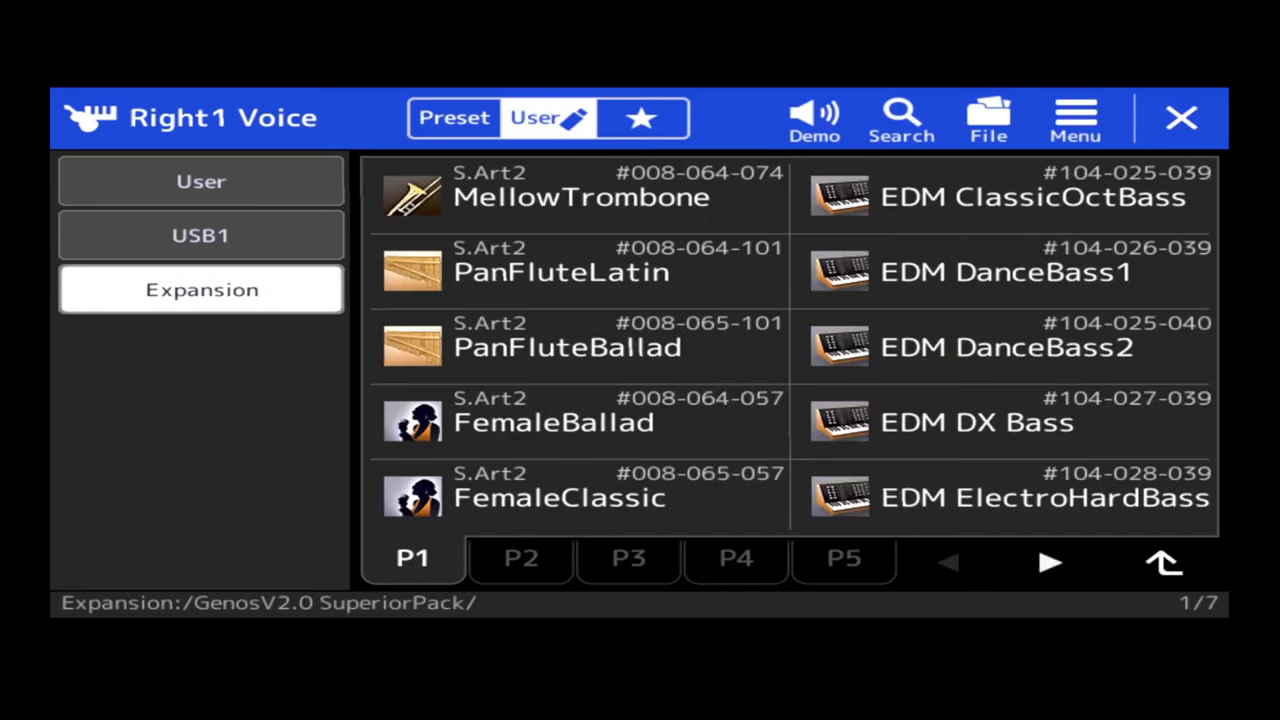
click(580, 197)
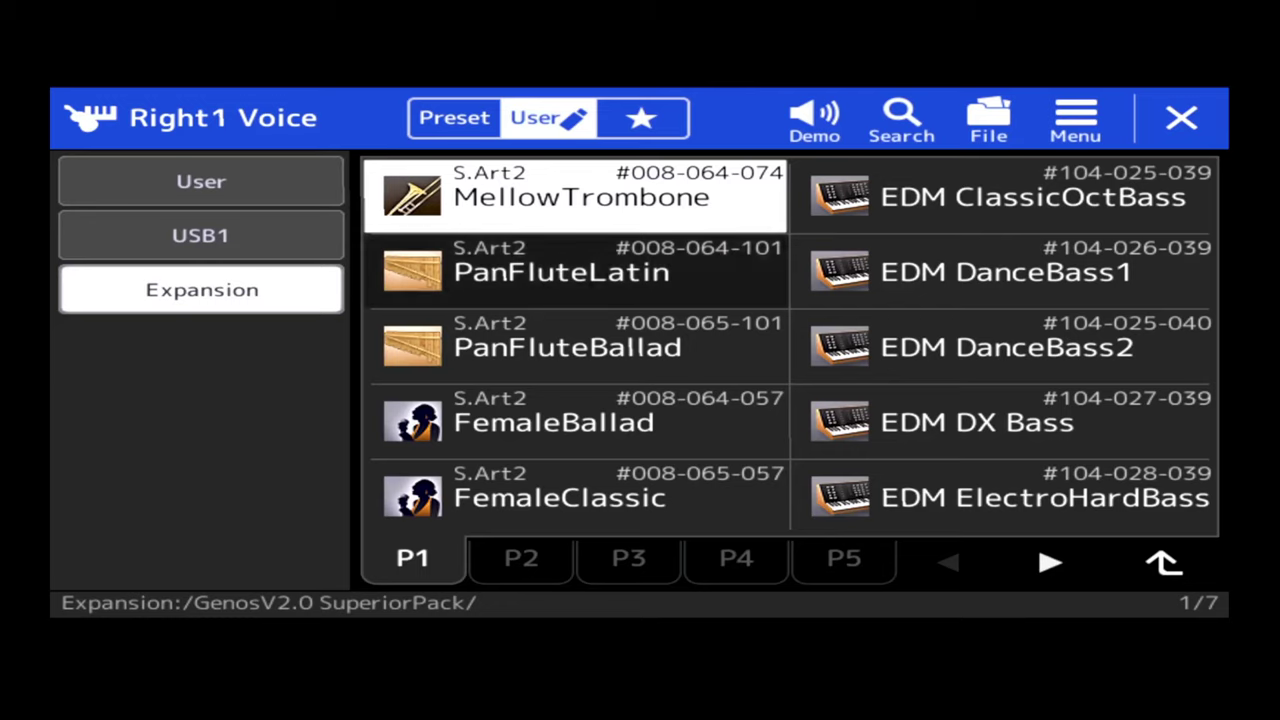
Switch Right1 to the PanFluteLatin voice in the SuperiorPack list
click(575, 272)
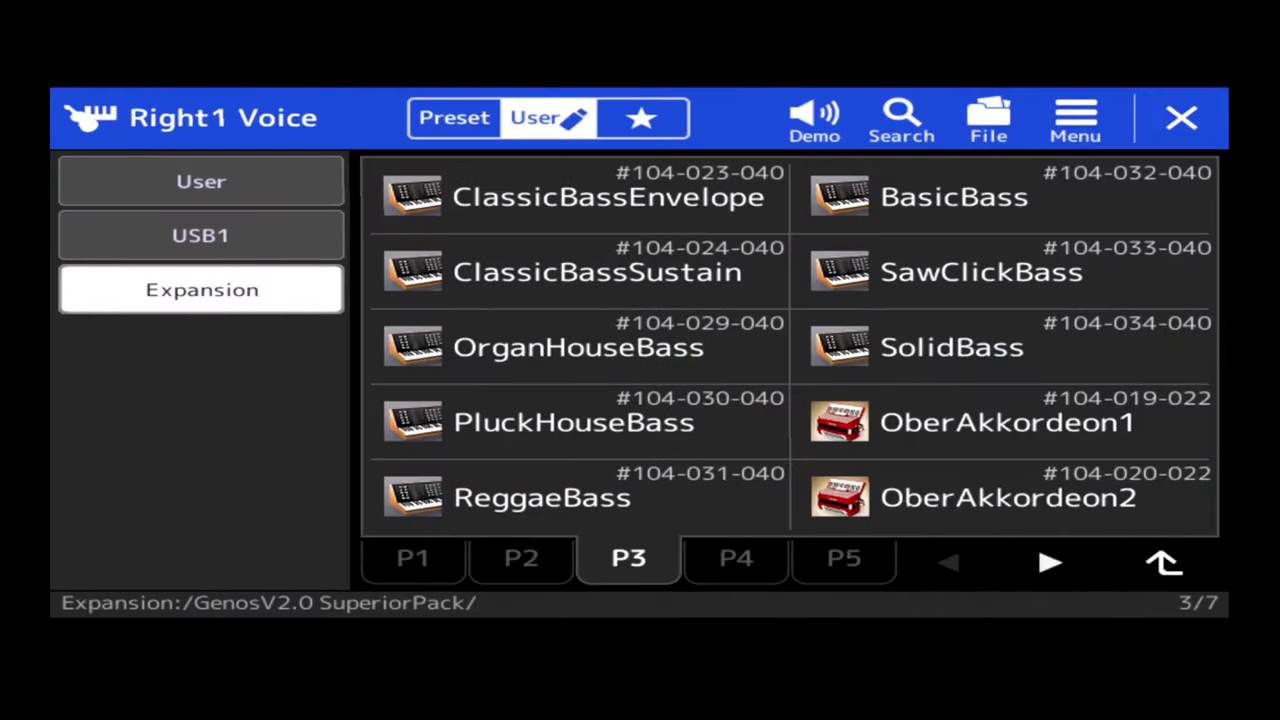
Select Kenny Soprano from the KENNY G SOPRANO folder, then go back to the expansion folder list
click(1163, 562)
click(1025, 346)
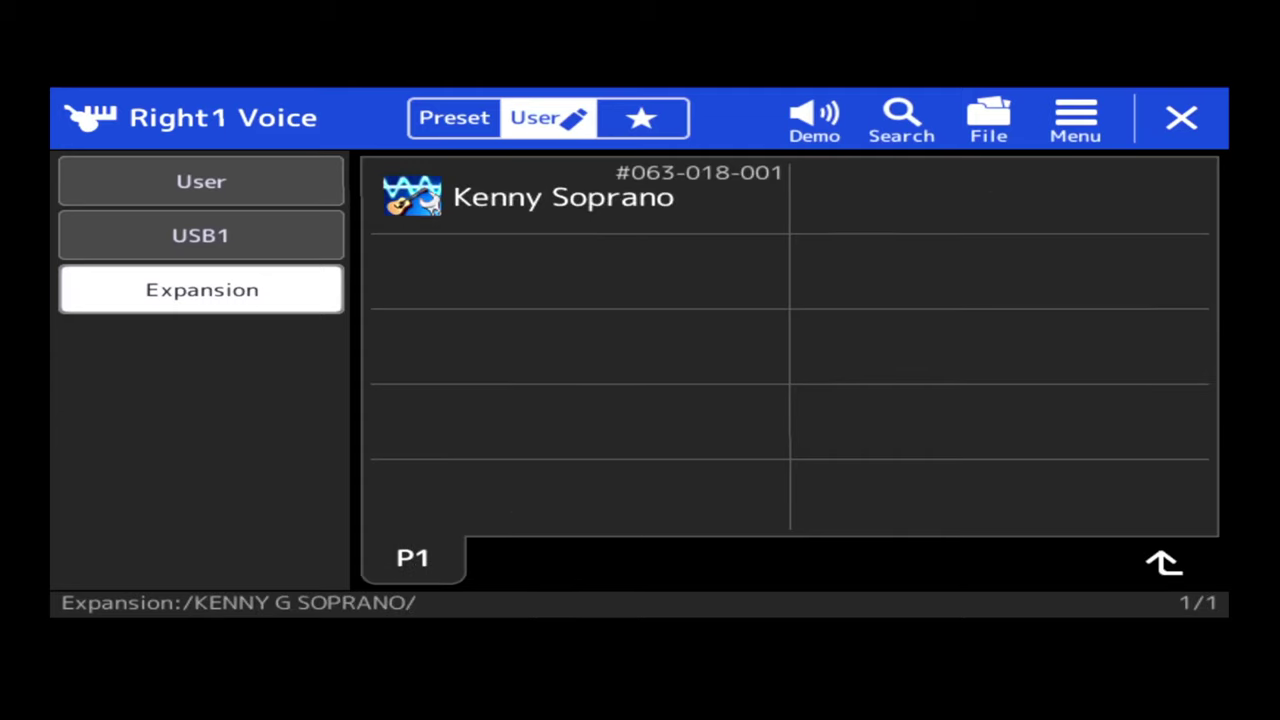
click(575, 196)
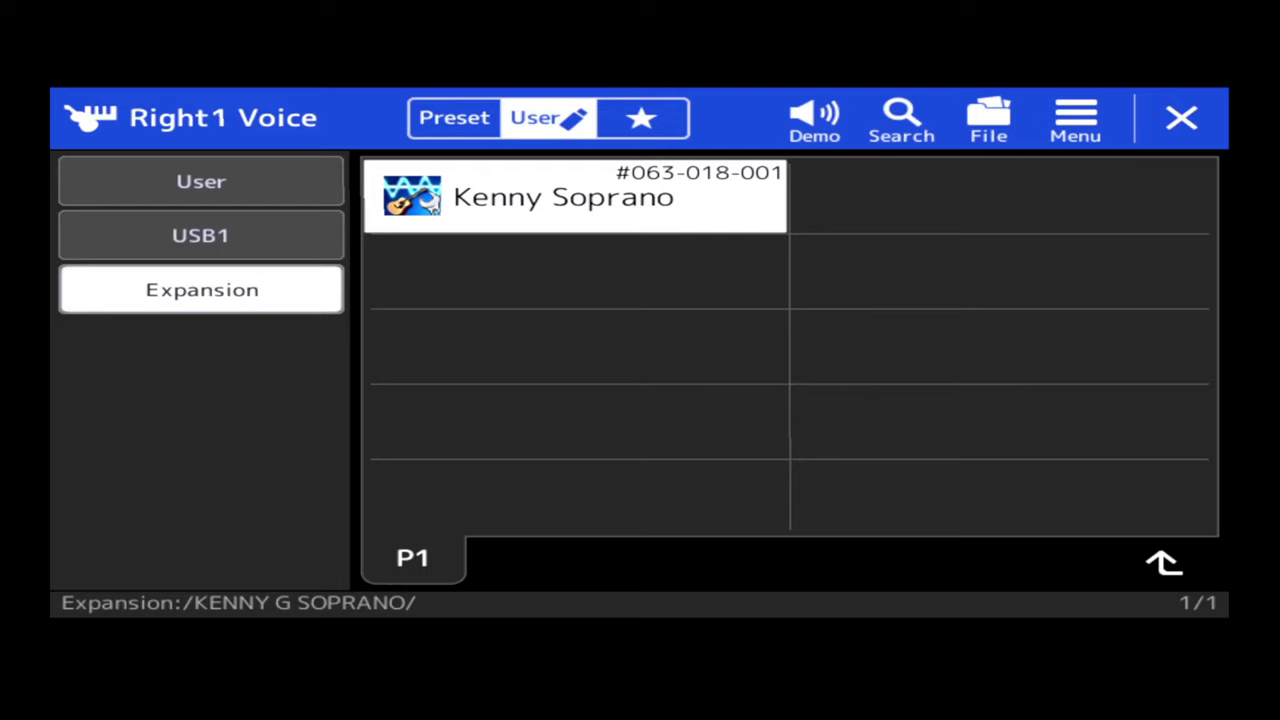
click(1164, 562)
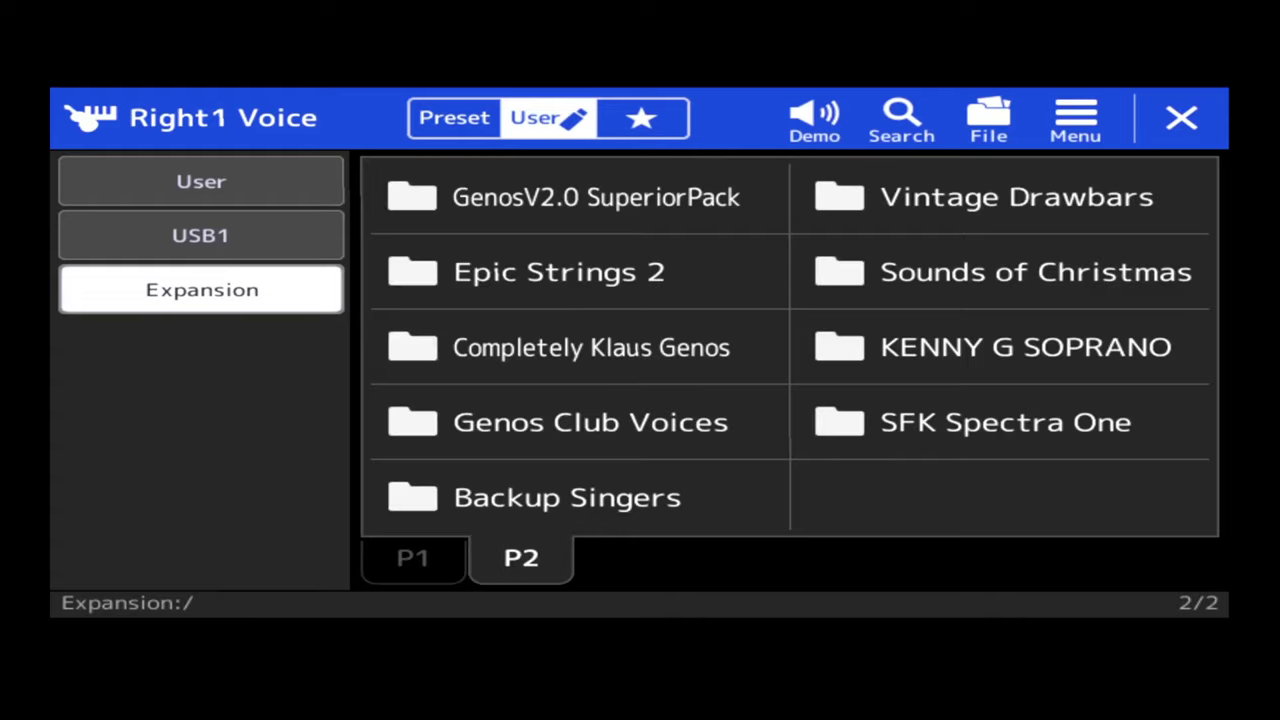
Open Epic Strings 1 from folder page 1, try SP Mantovani, then choose SP Soundstage
click(412, 558)
click(558, 422)
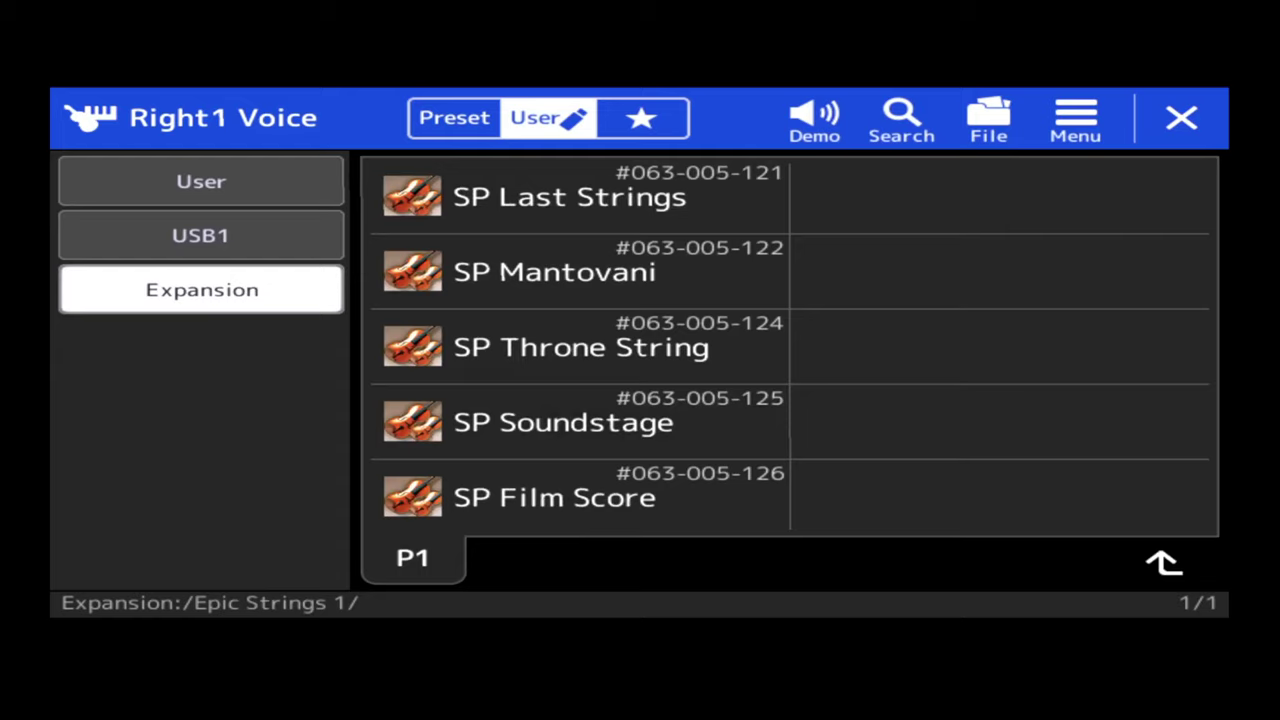
click(555, 272)
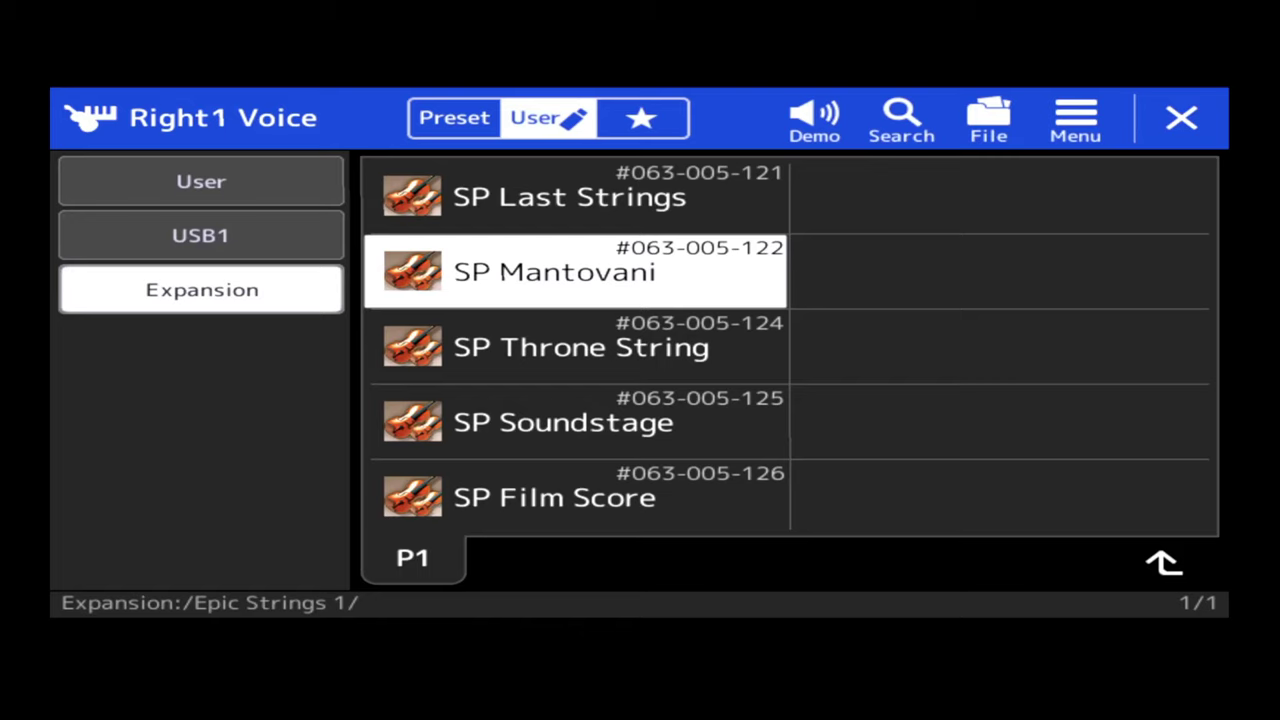
click(570, 422)
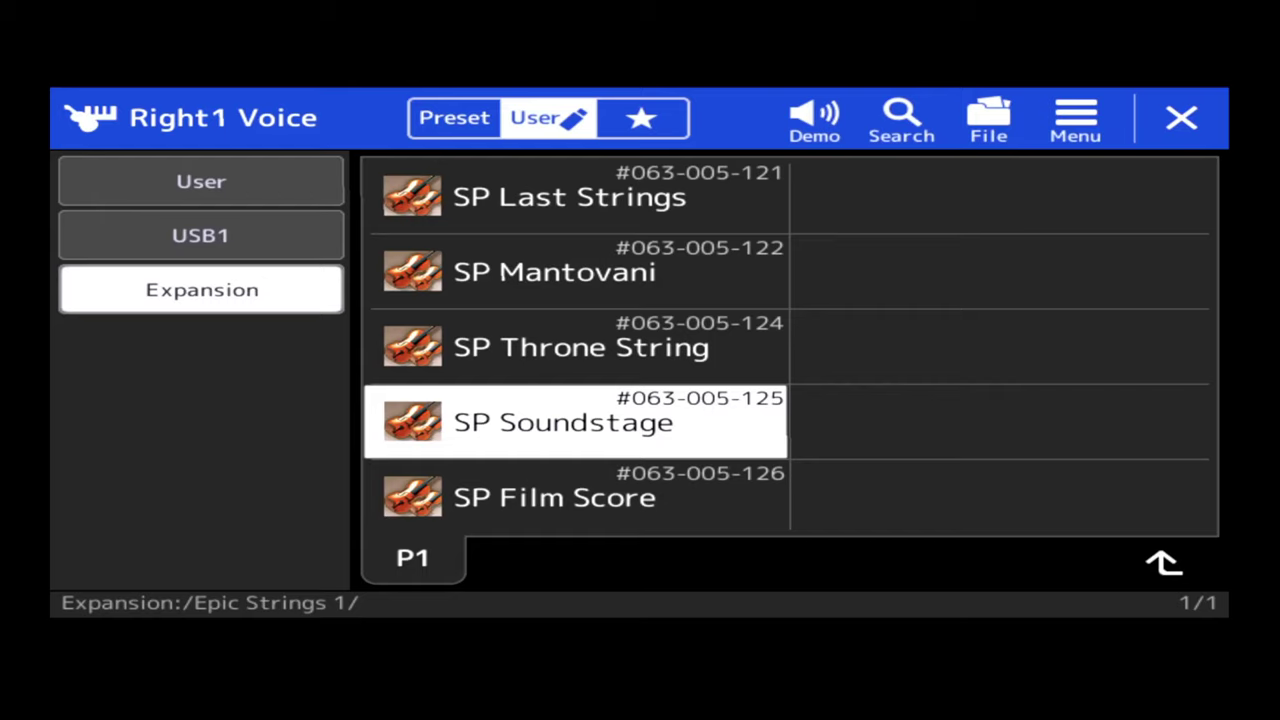
Open Vintage Drawbars on page P2, audition Wunderlich Melody, and set Right1 to Klaus Hammond Perc
click(1164, 563)
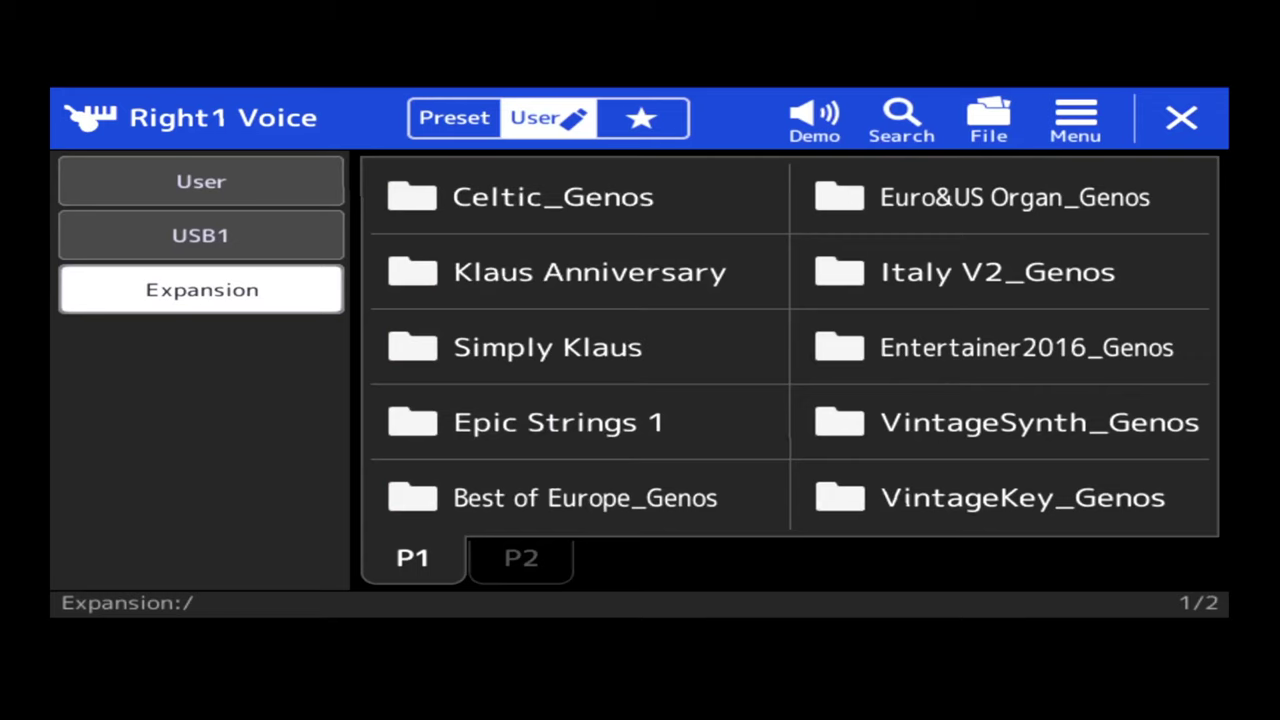
click(521, 558)
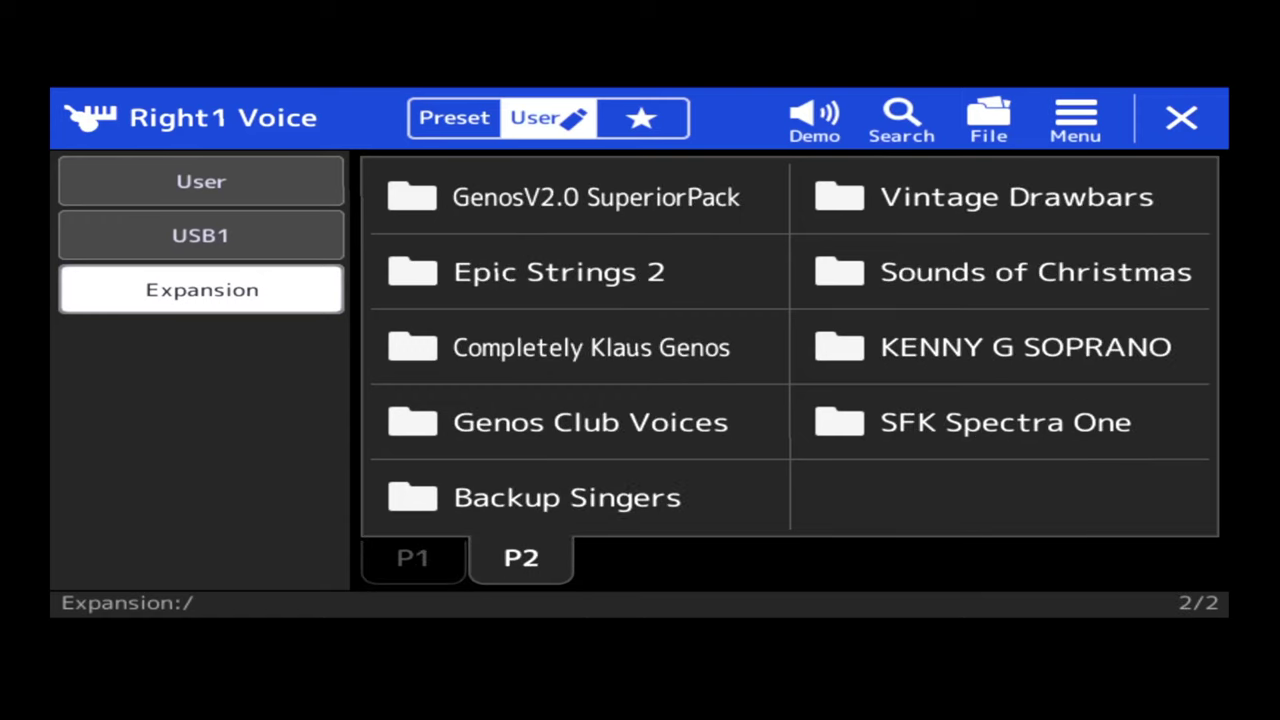
click(985, 197)
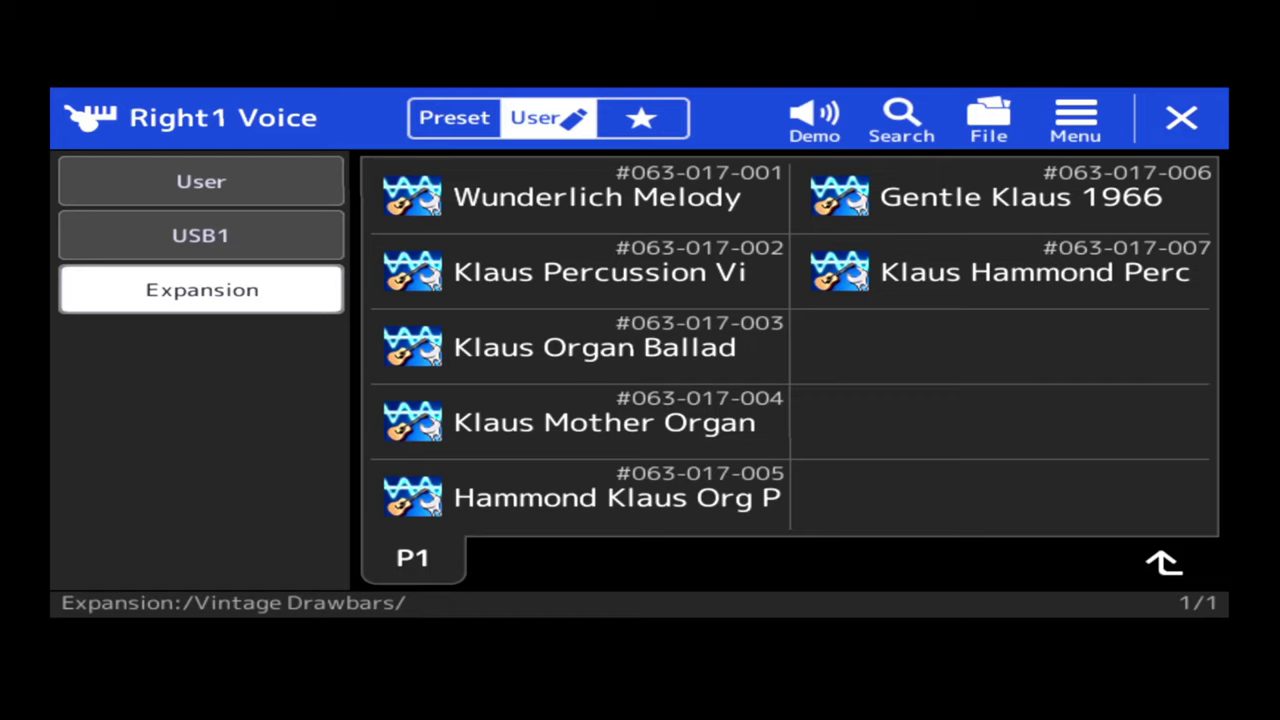
click(575, 196)
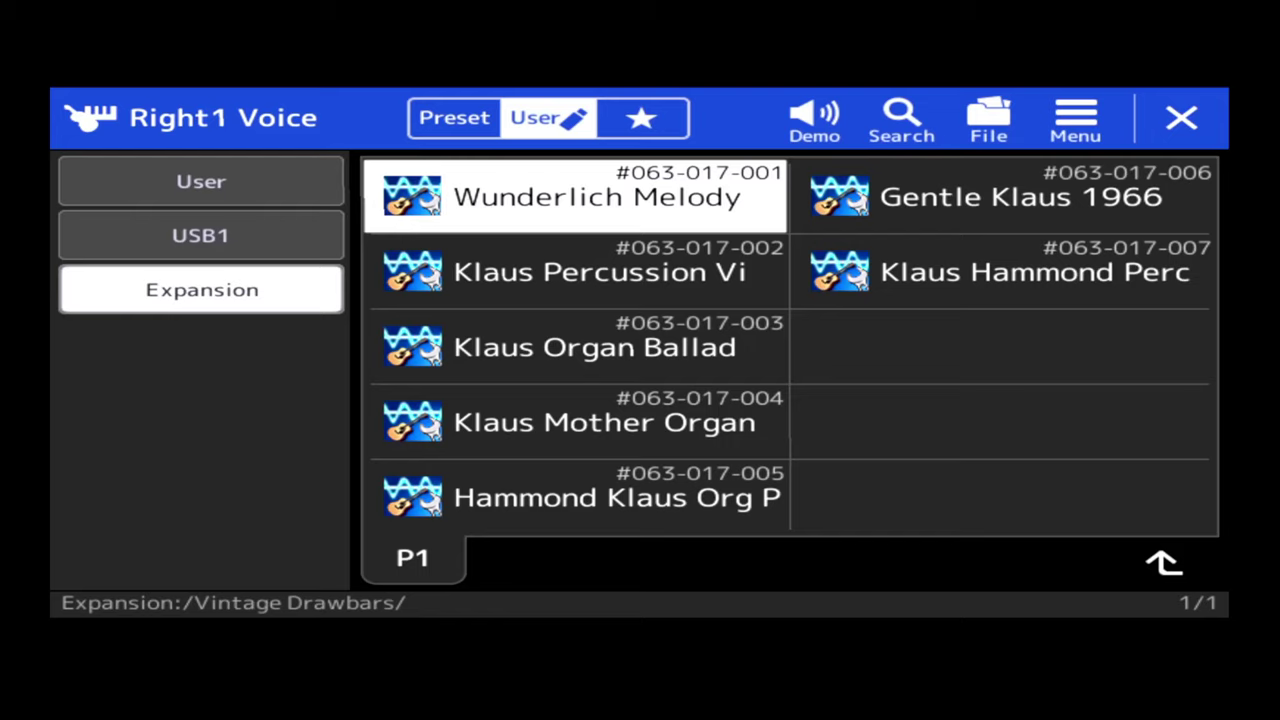
click(575, 271)
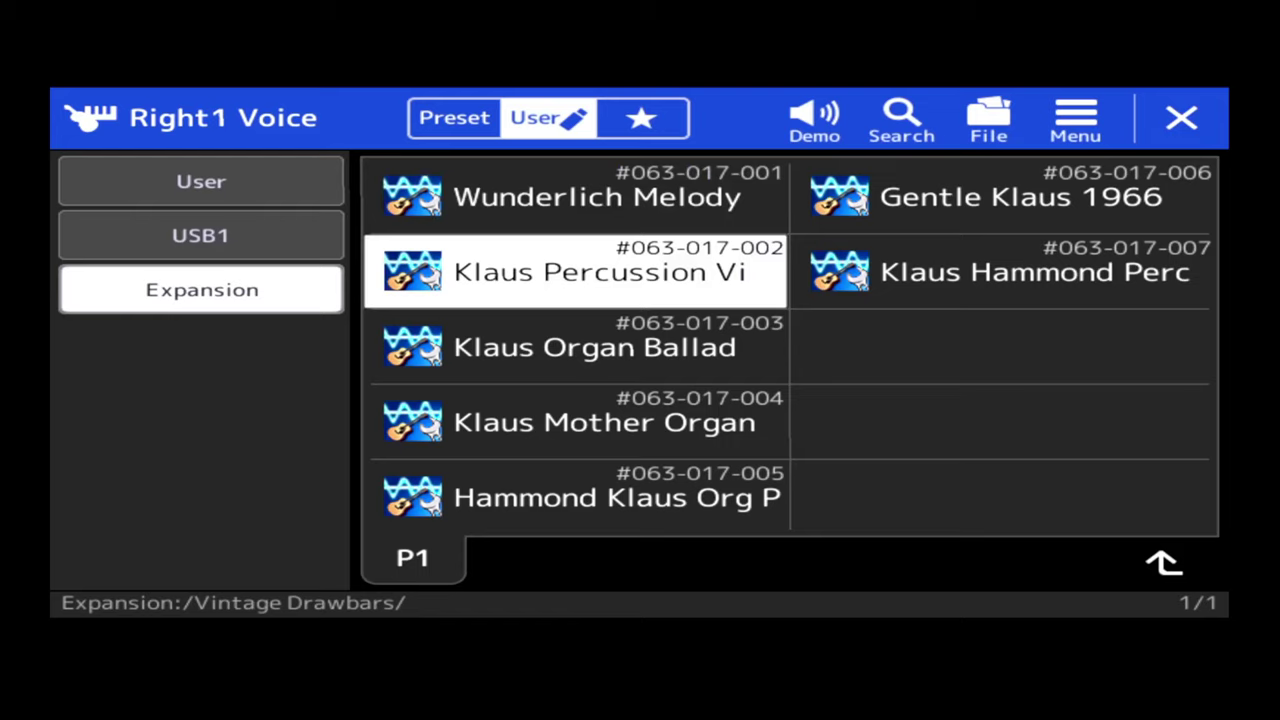
click(1002, 271)
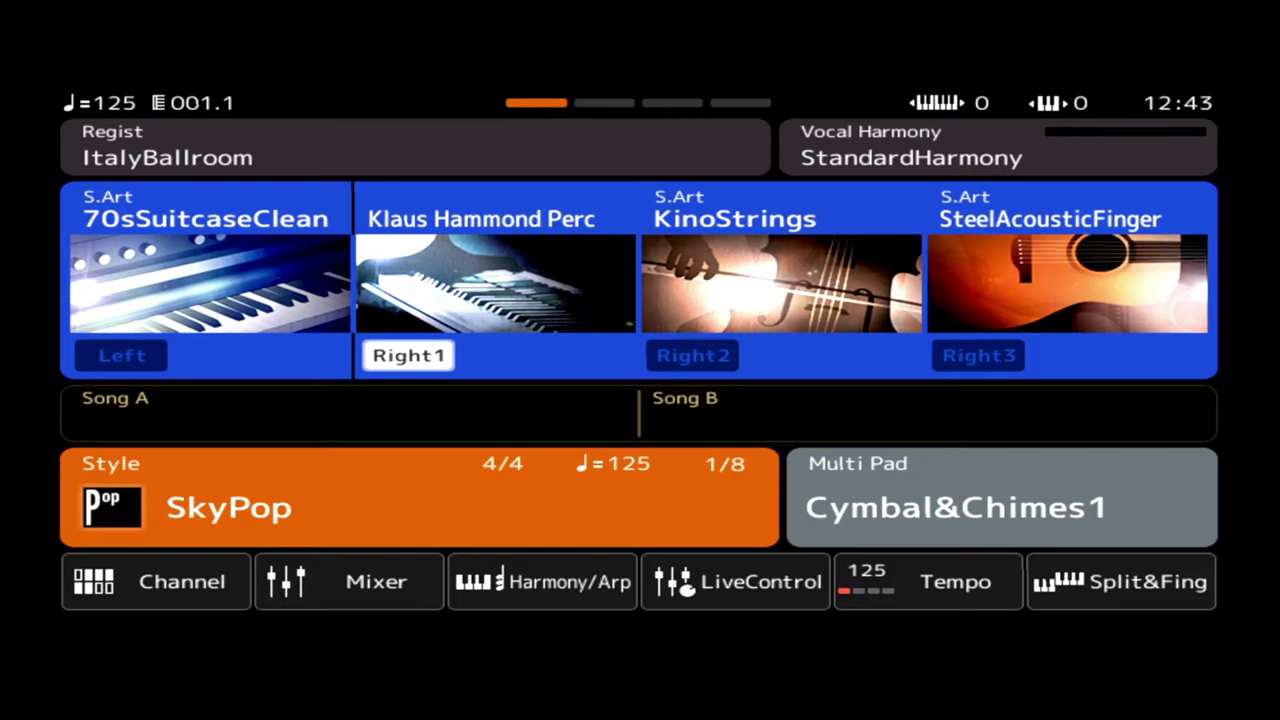
In User > Expansion styles, open Entertainer2016_Genos, try 70sSchlager1, then pick 80sDiscoRemix
click(420, 500)
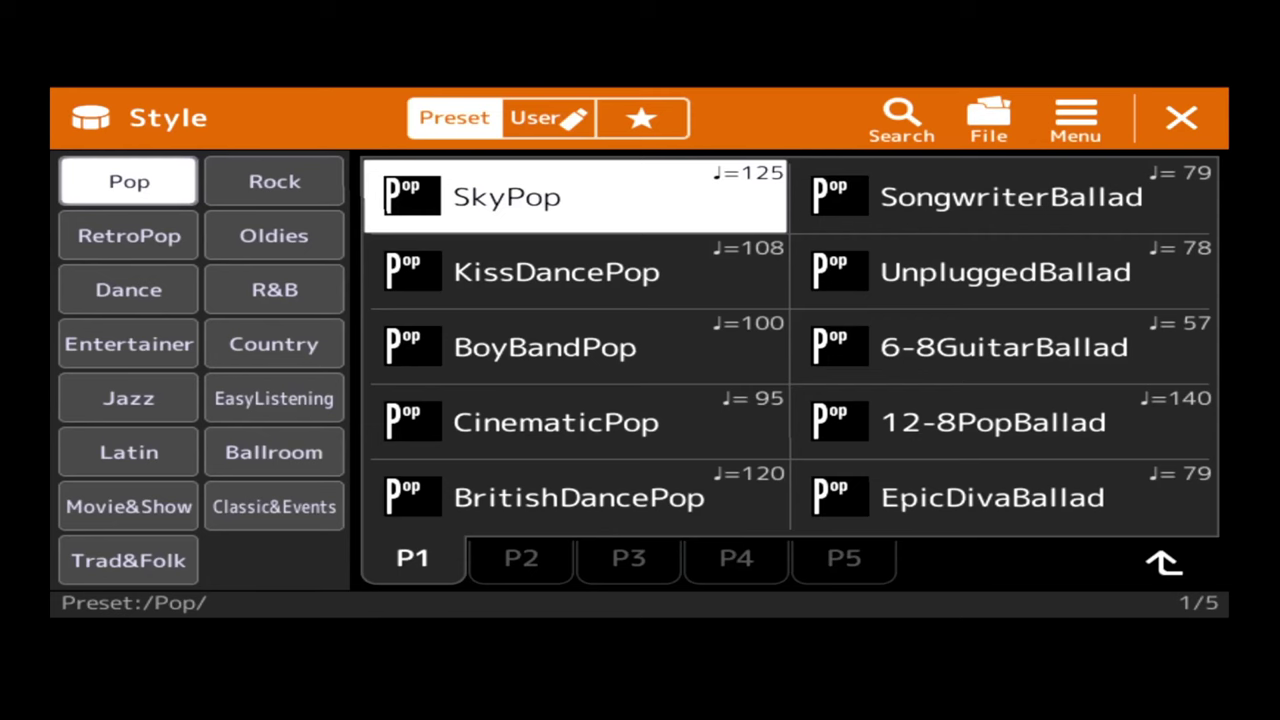
click(540, 117)
click(201, 289)
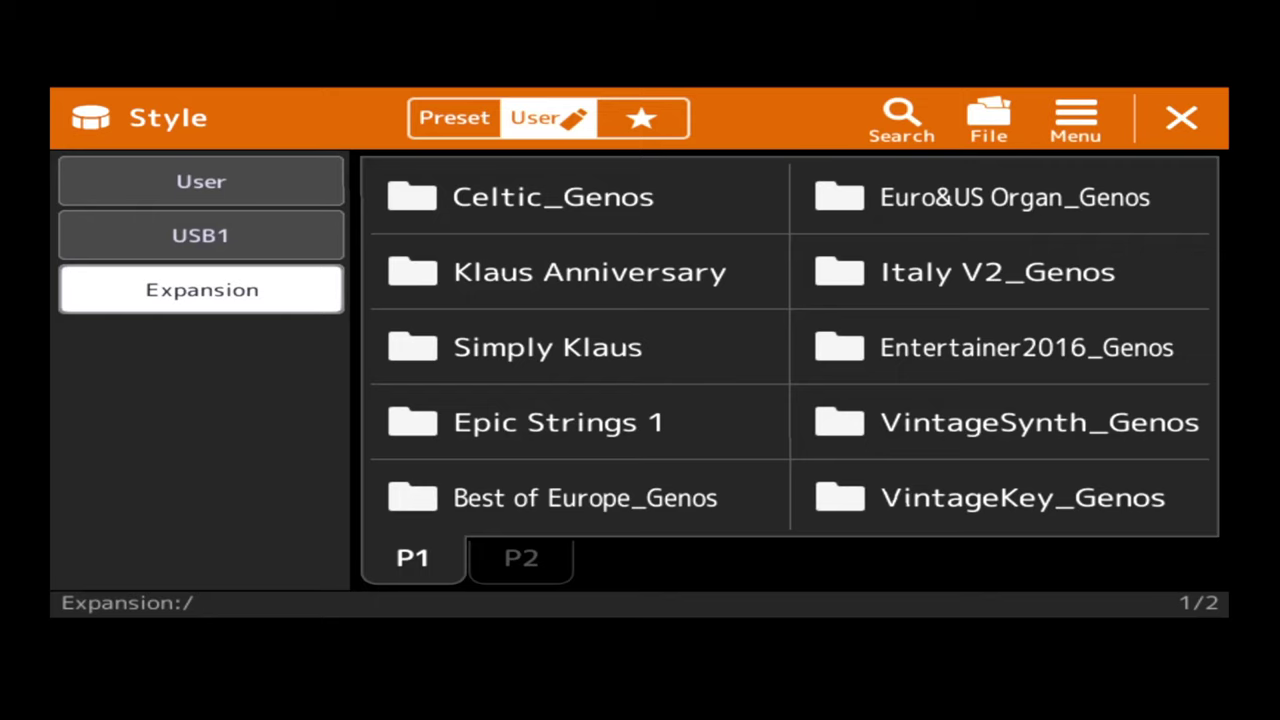
click(1026, 347)
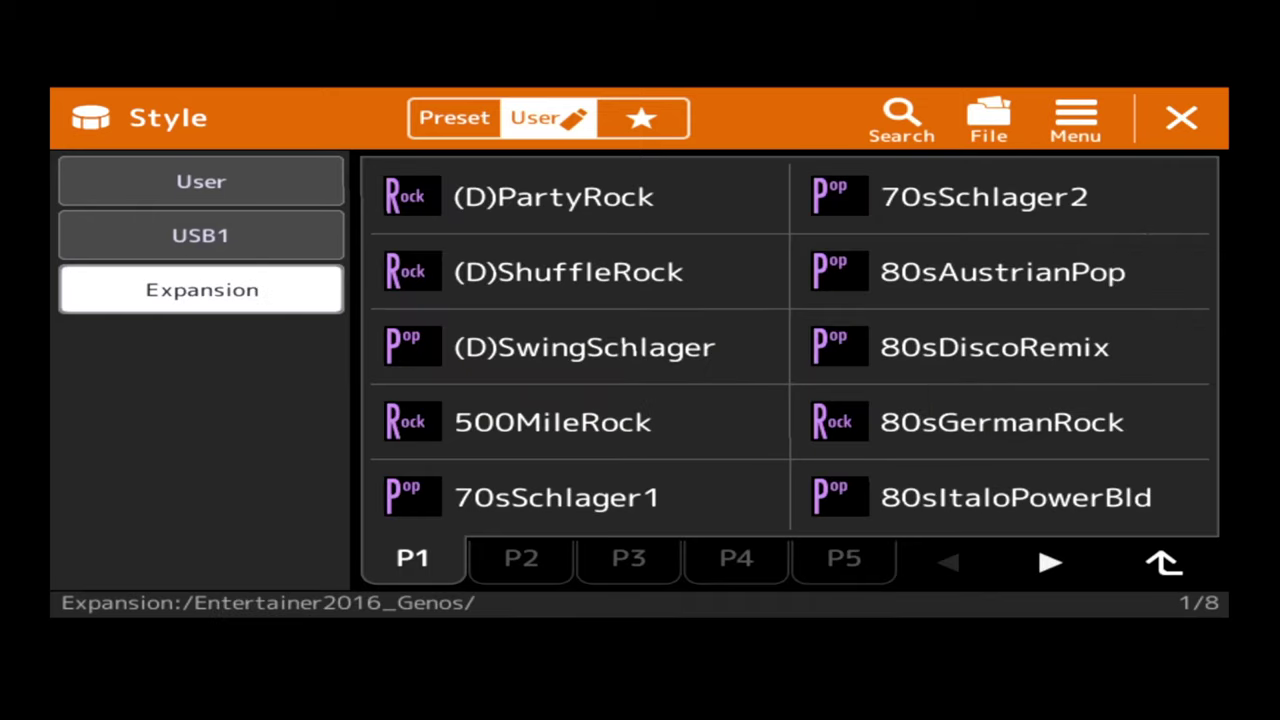
click(556, 497)
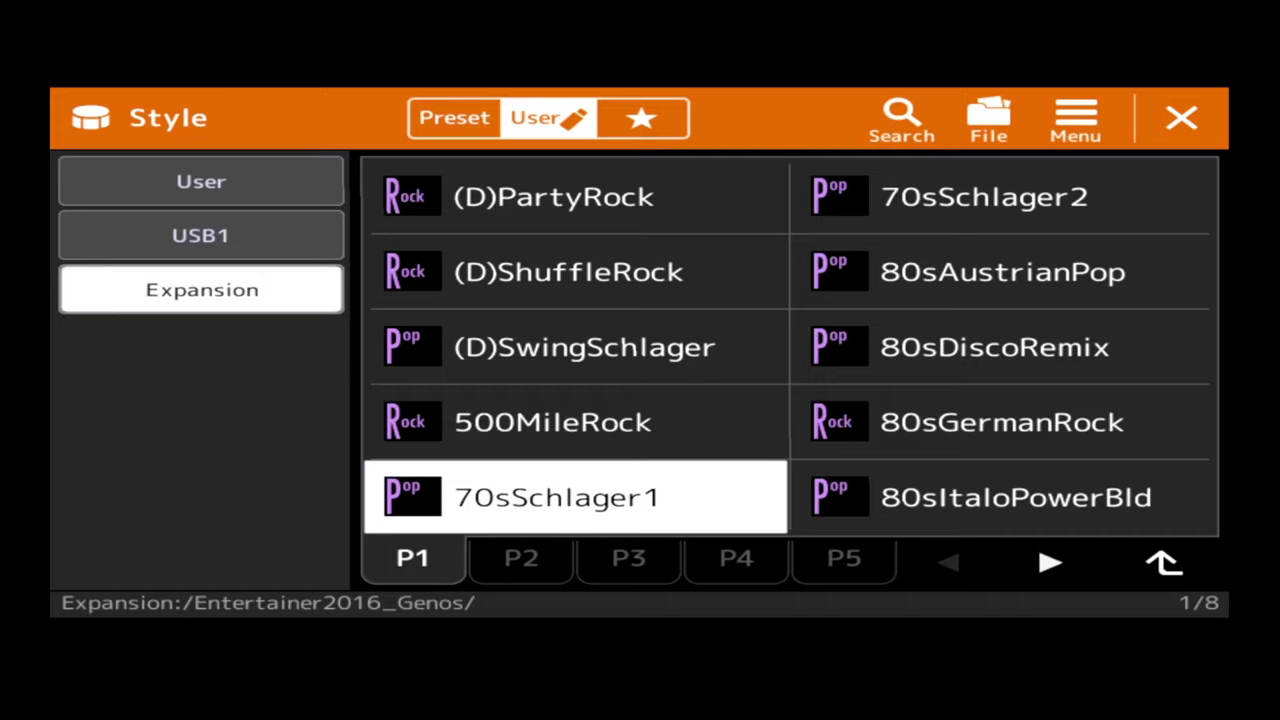
click(1000, 347)
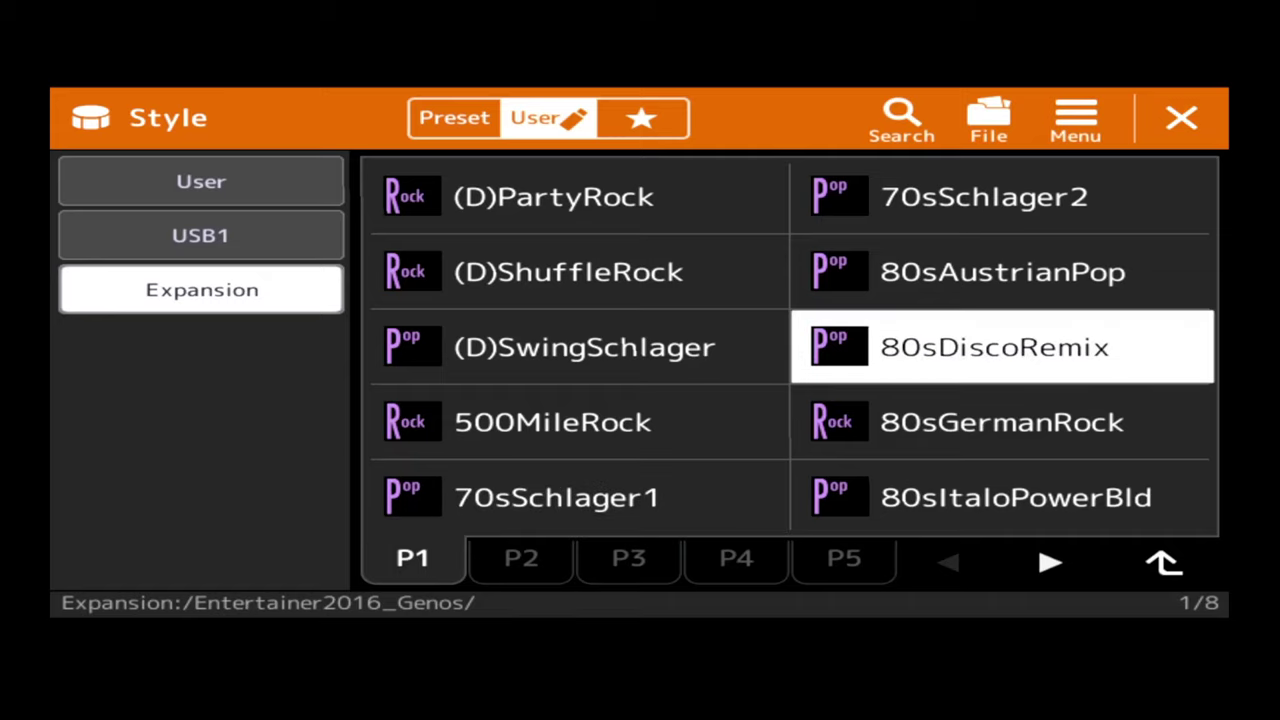